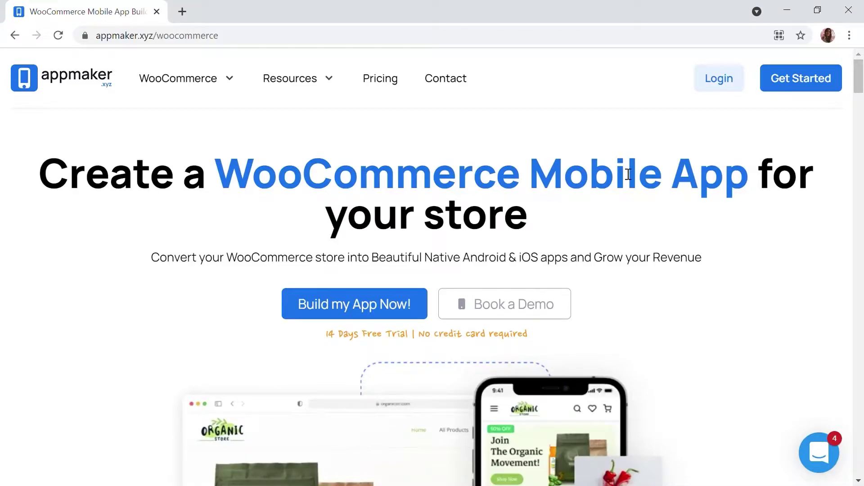
Scroll down through the appmaker.xyz WooCommerce app builder landing page and back up.
scroll(628, 174, down, 3)
scroll(624, 173, down, 1)
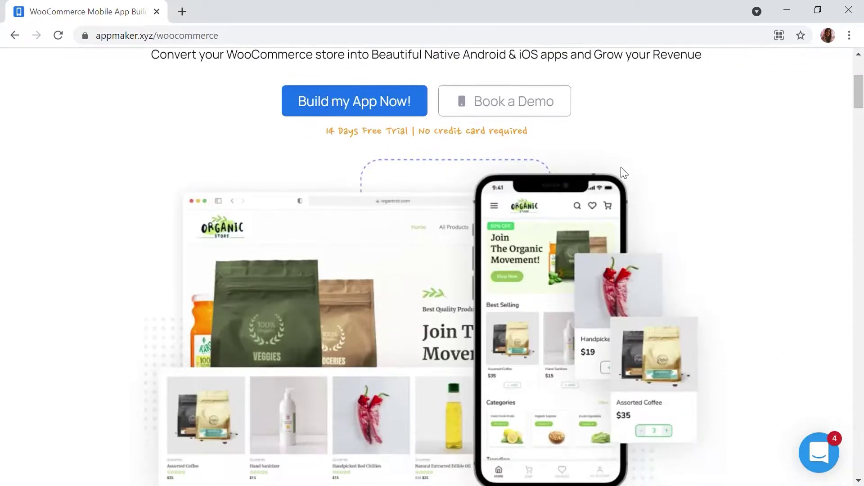
scroll(621, 168, down, 1)
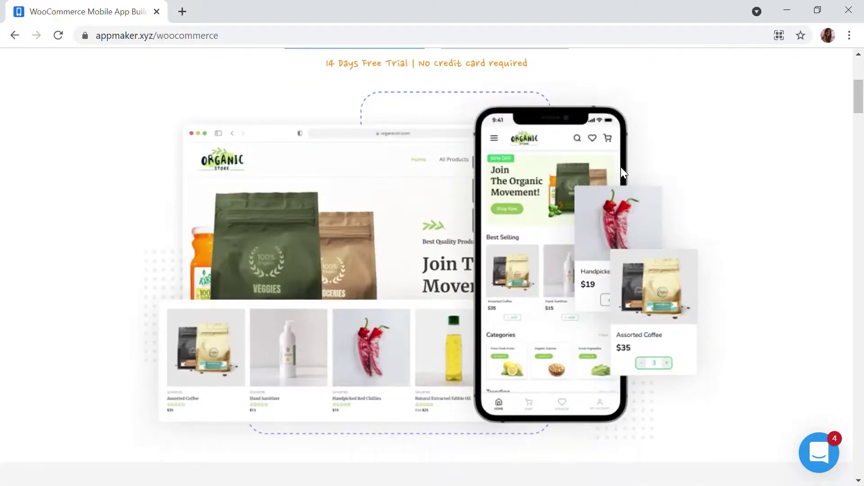
scroll(621, 168, down, 1)
scroll(622, 171, down, 1)
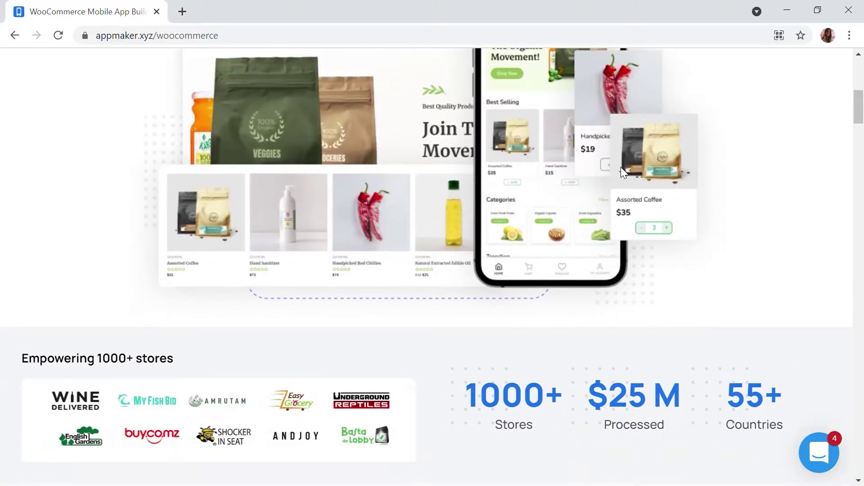
scroll(622, 170, down, 3)
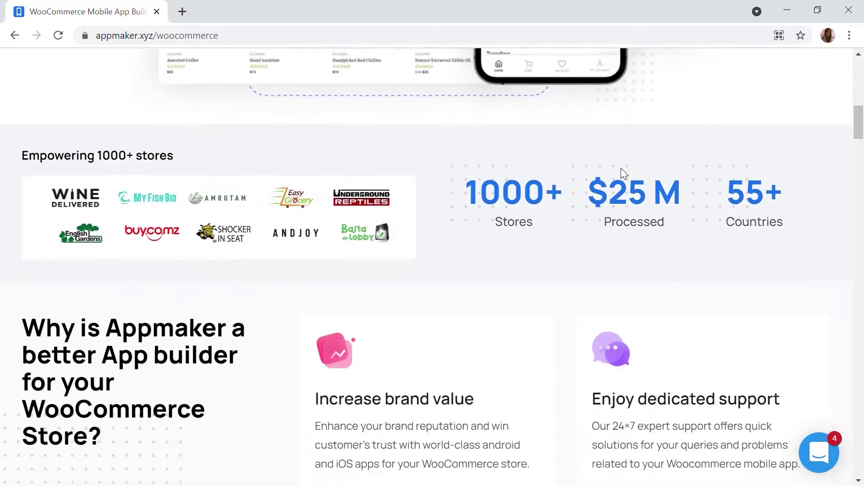
scroll(620, 168, up, 10)
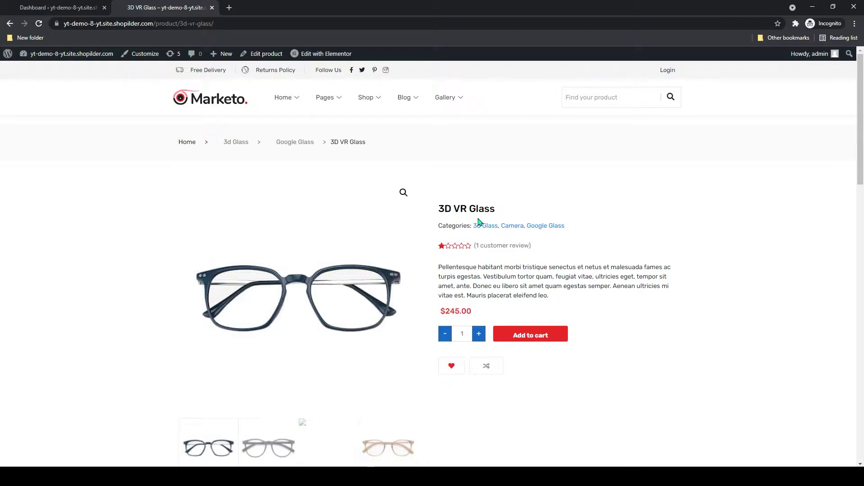
Scroll the 3D VR Glass product page to review its $245.00 price, description and gallery.
mouse_move(862, 122)
mouse_down()
mouse_move(862, 170)
mouse_move(862, 133)
mouse_up()
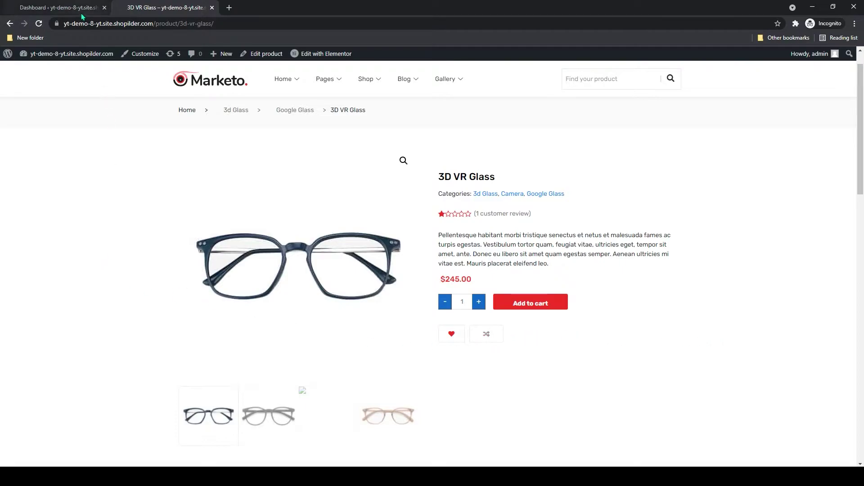
Switch to the WordPress dashboard and go to Plugins > Add New.
click(67, 10)
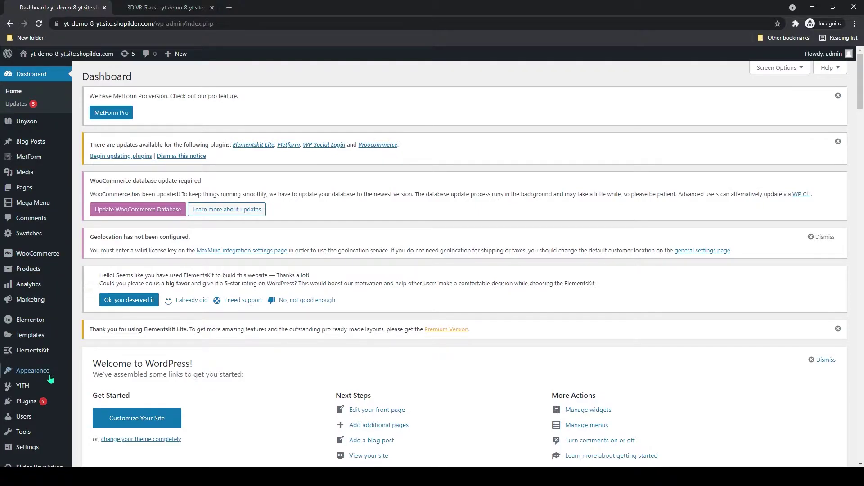
mouse_move(43, 408)
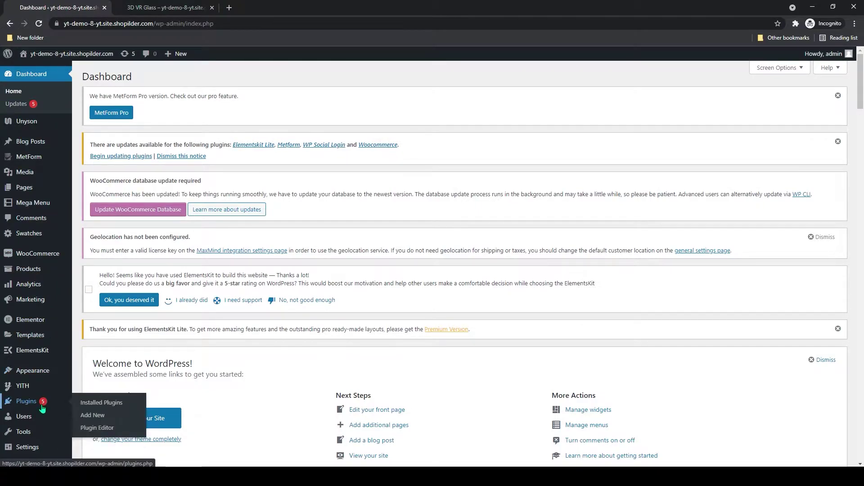
click(90, 416)
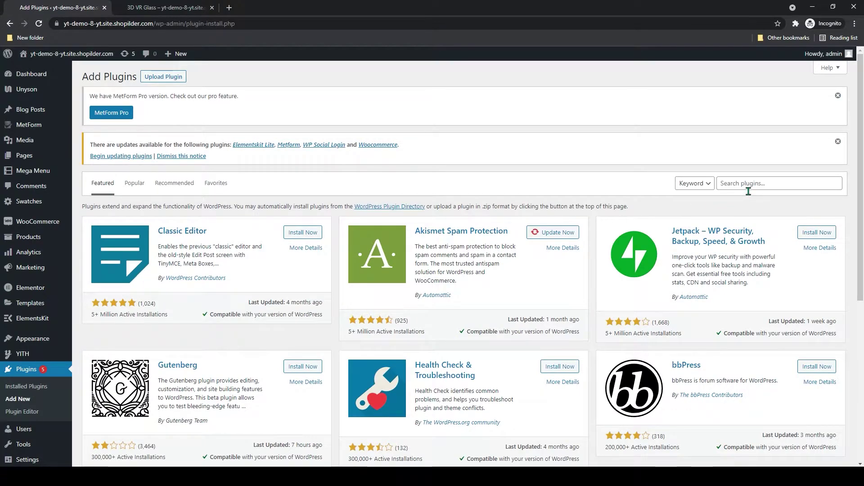
Search plugins for 'finale lite countdown', then install and activate Finale Lite.
click(748, 189)
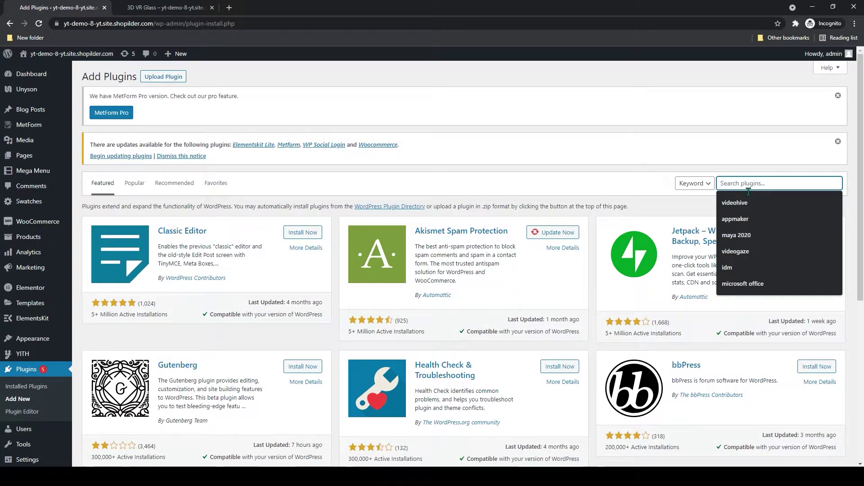
text(finale lite)
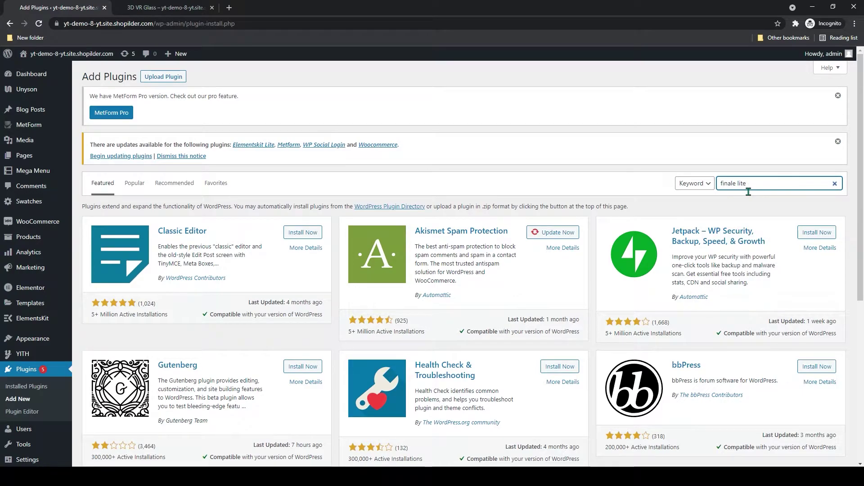
text( c)
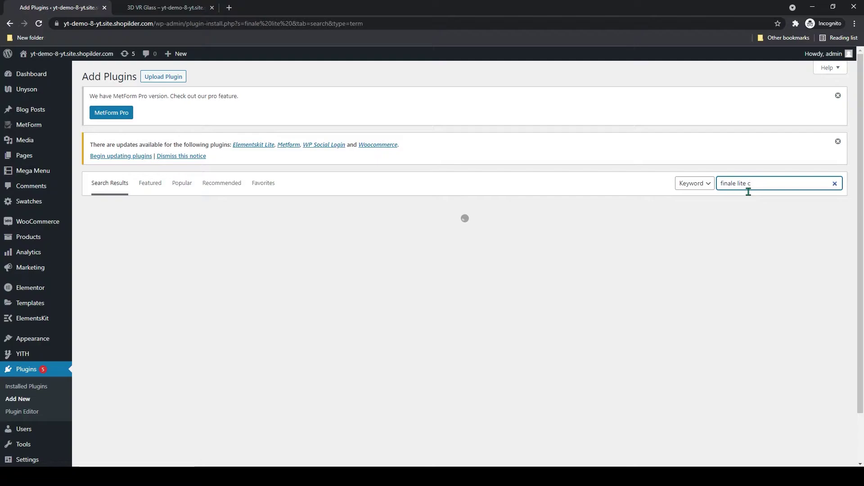
text(ountdown)
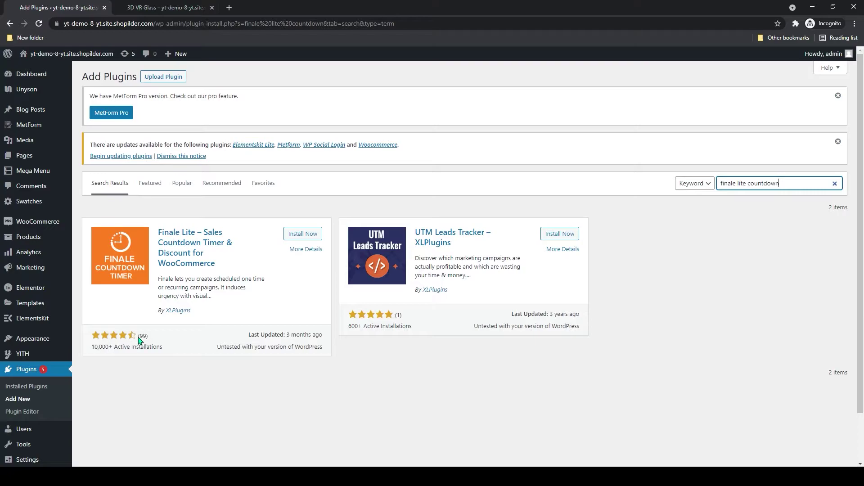
click(306, 242)
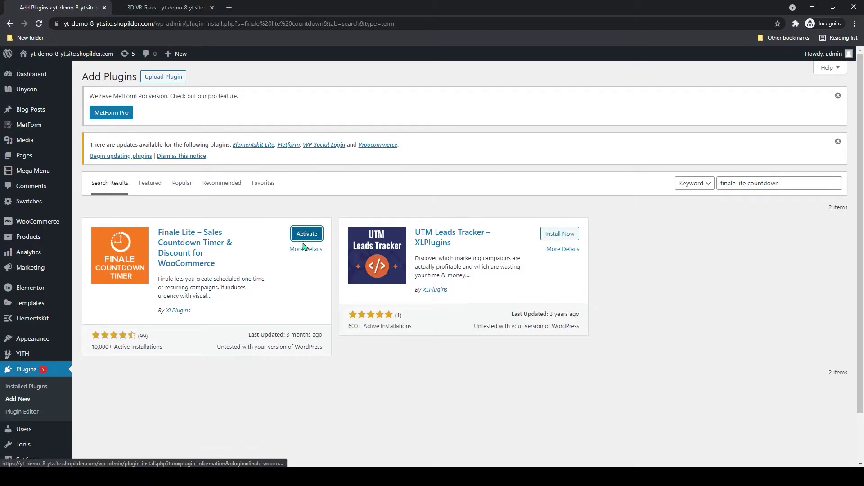
click(306, 237)
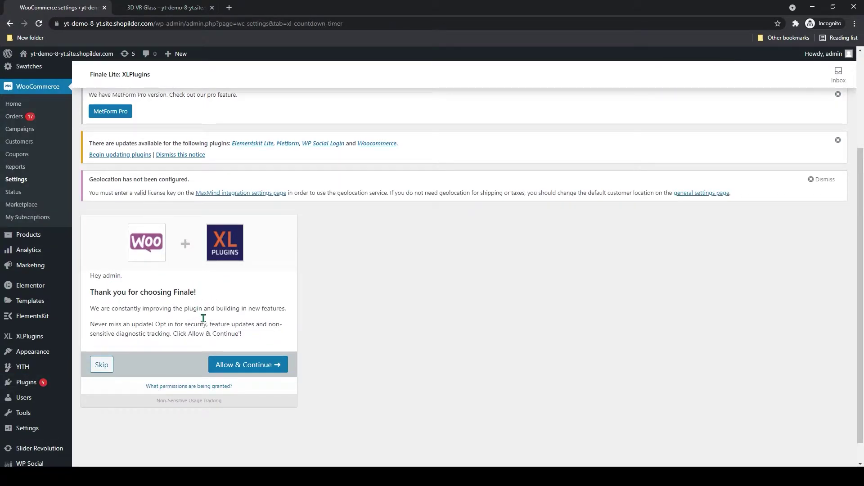
Accept Finale's opt-in with Allow & Continue and start a new Finale campaign.
click(243, 365)
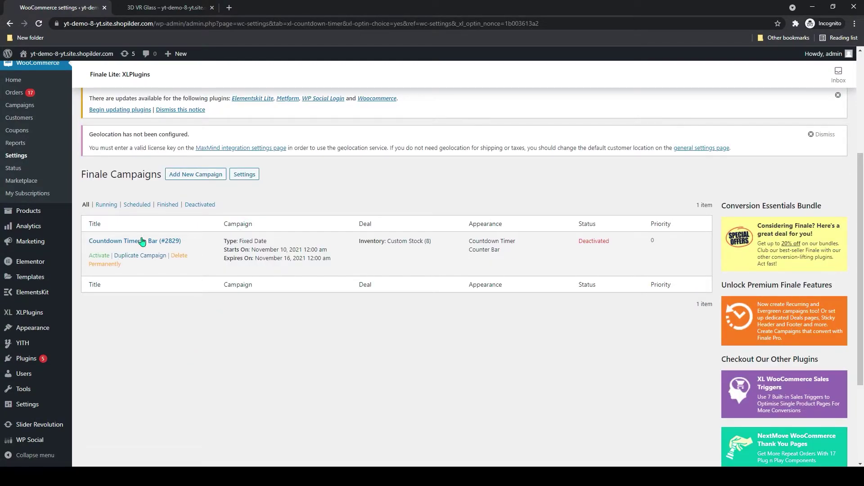
mouse_move(189, 267)
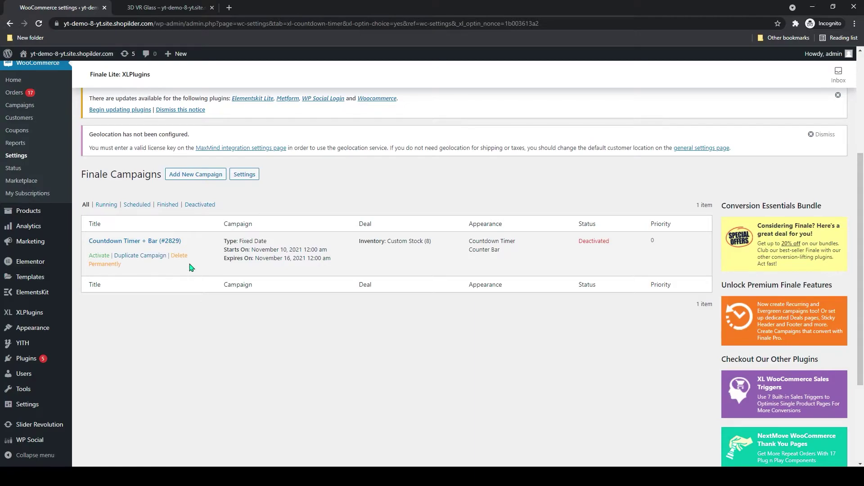
click(206, 176)
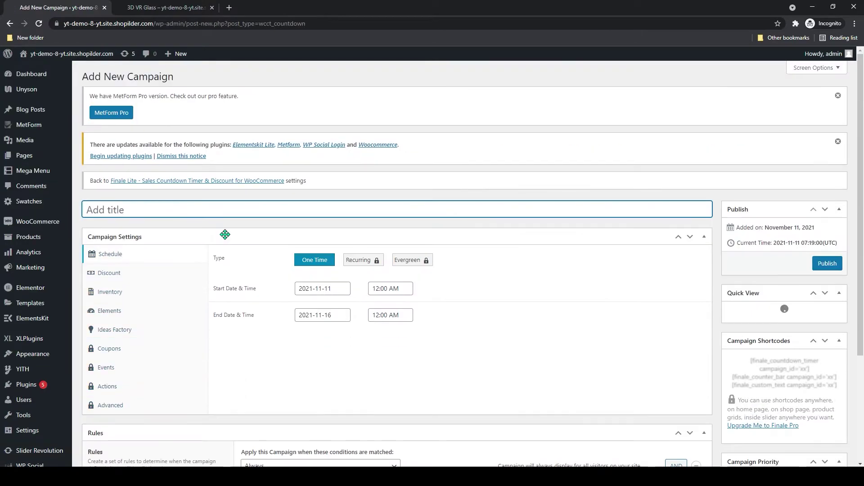
Enter 'Count' as the new campaign's title, keeping the One Time schedule.
scroll(284, 310, down, 2)
scroll(281, 333, up, 2)
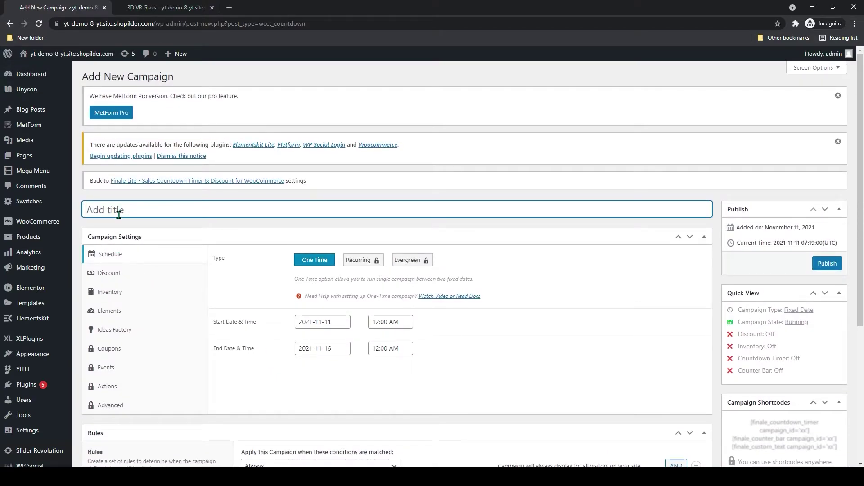
text(Count)
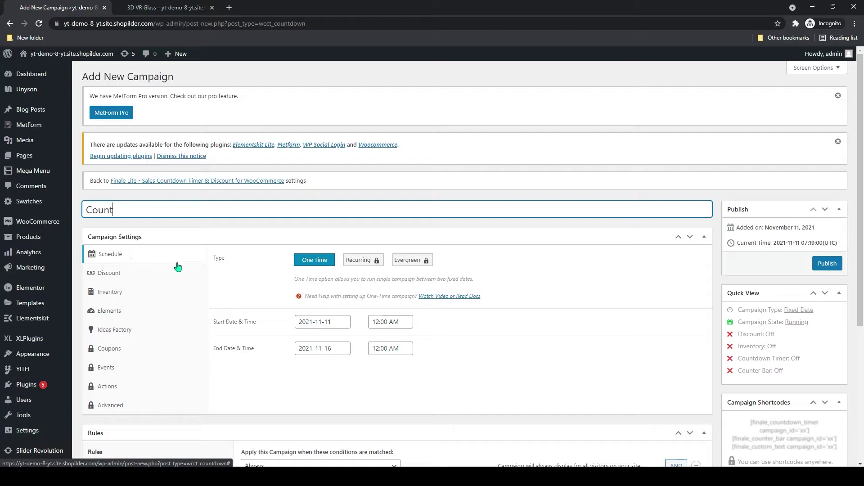
click(322, 263)
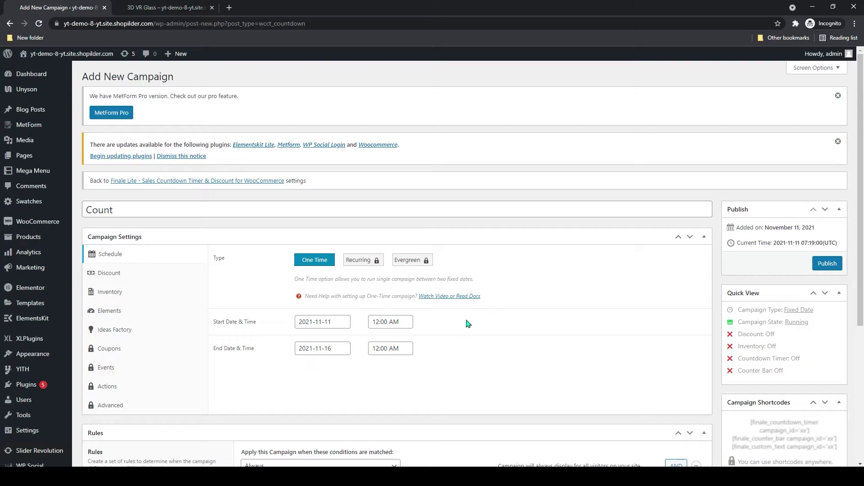
Enable a 5 discount as Percentage % on Regular Price, then bring up Inventory settings.
click(119, 275)
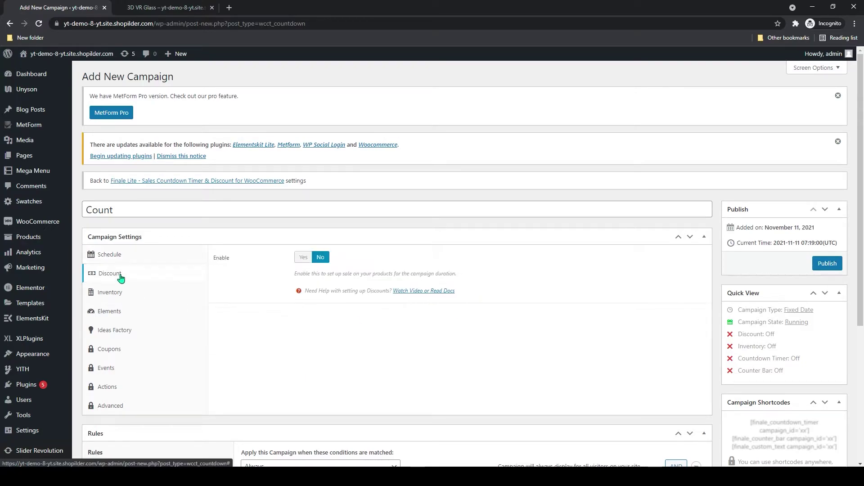
click(304, 258)
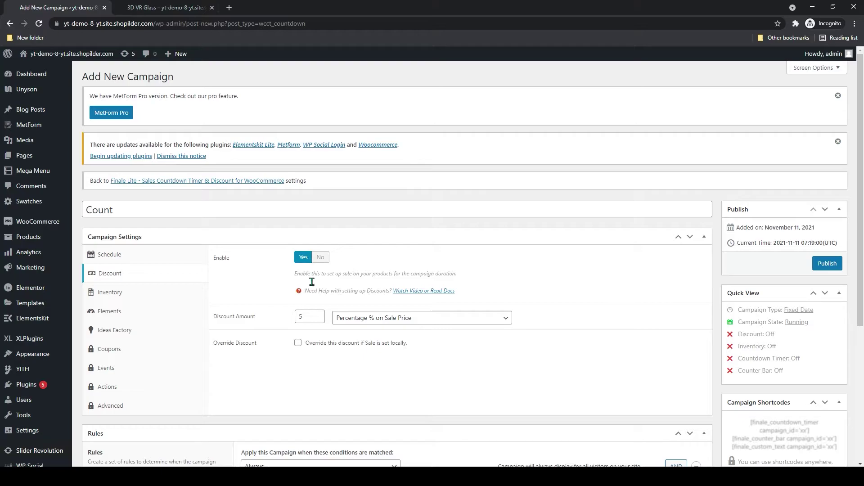
click(386, 319)
click(385, 319)
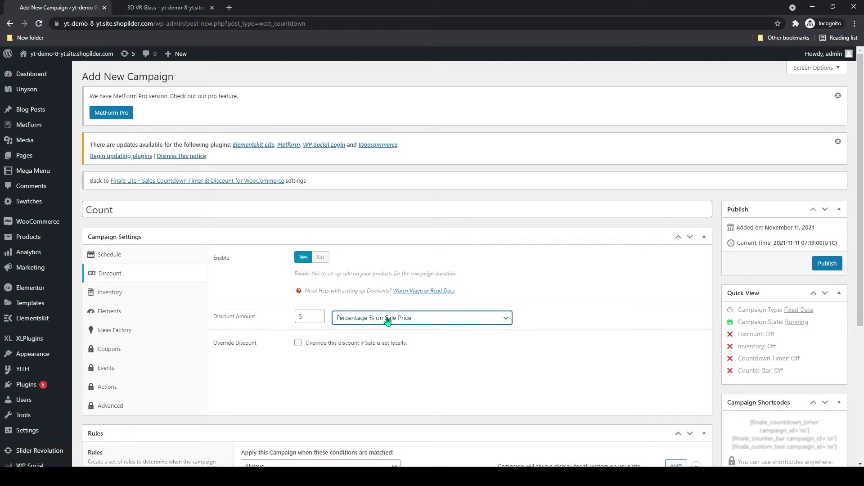
click(317, 319)
text(.01)
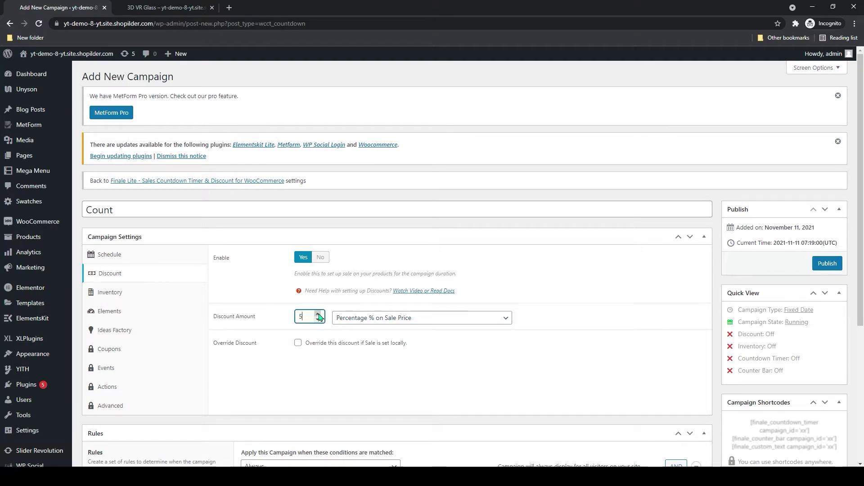
click(318, 320)
click(369, 319)
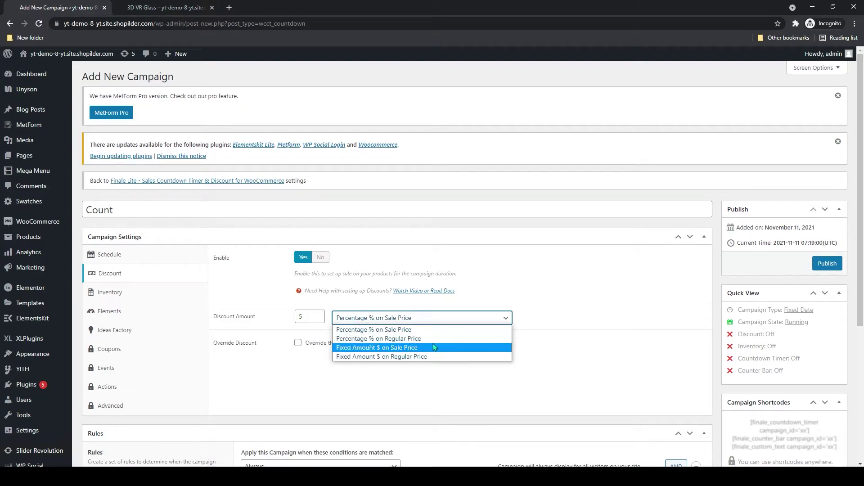
click(411, 342)
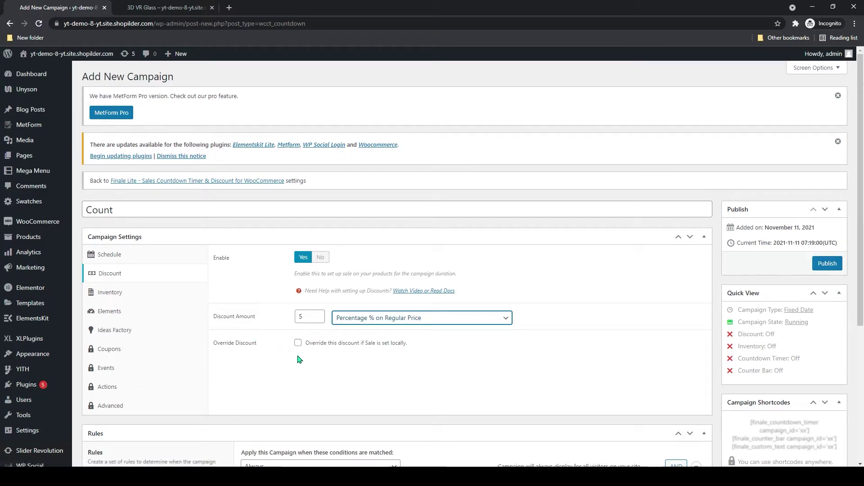
click(114, 294)
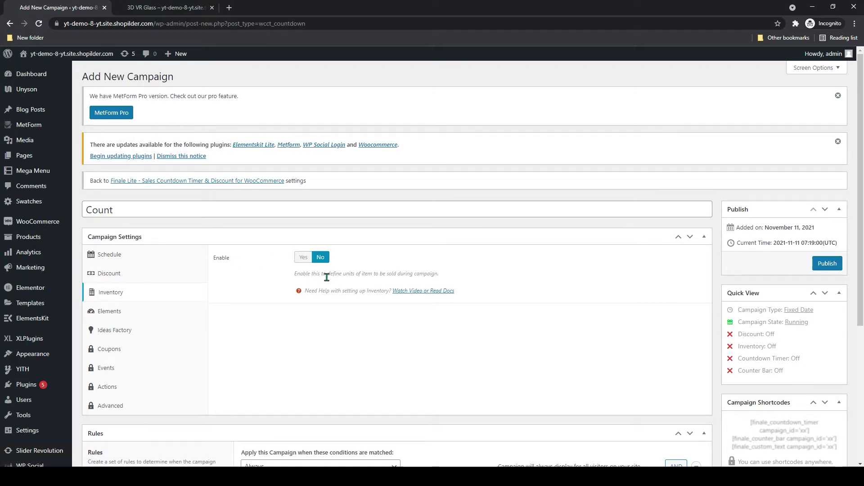
Show the single product countdown timer and position it Below the Review Rating.
click(116, 317)
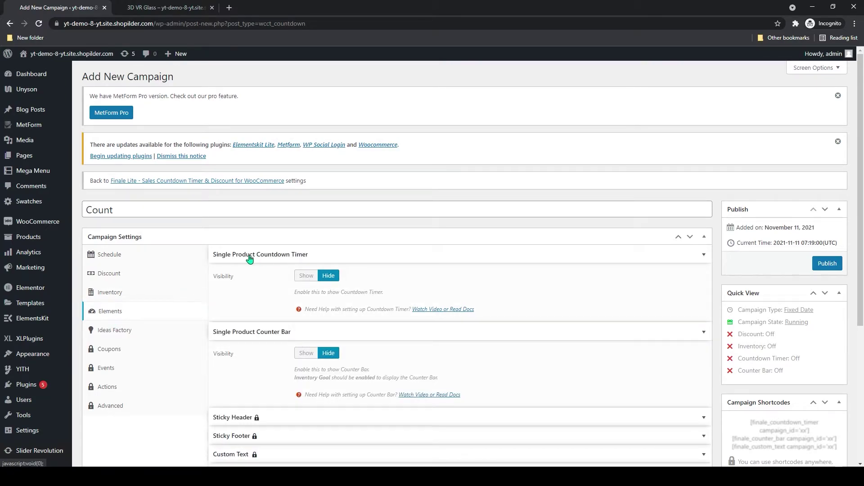
click(314, 276)
scroll(319, 373, down, 1)
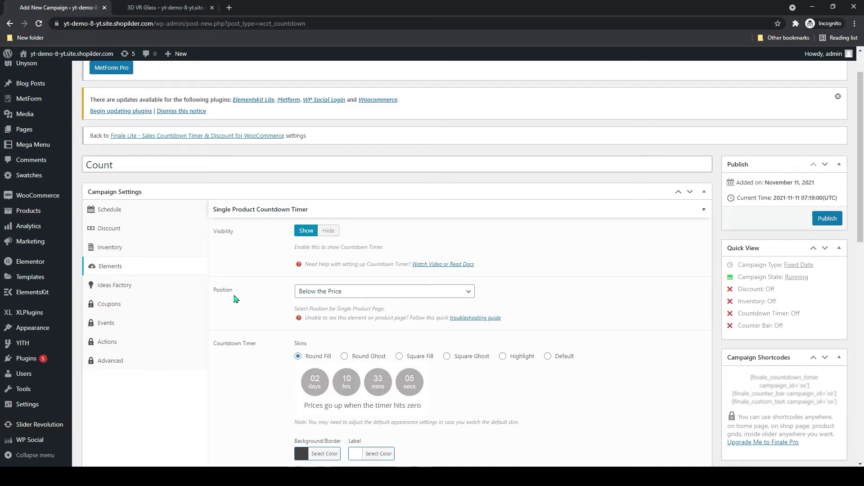
click(312, 294)
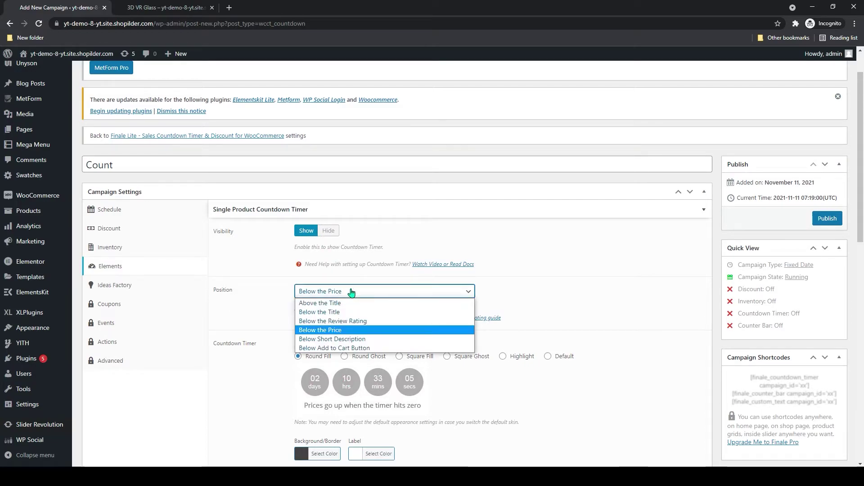
click(341, 331)
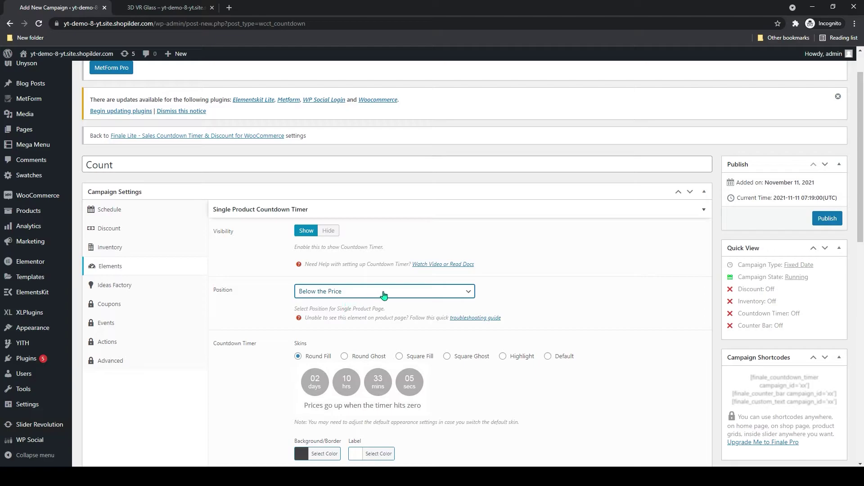
click(395, 295)
click(344, 321)
click(368, 293)
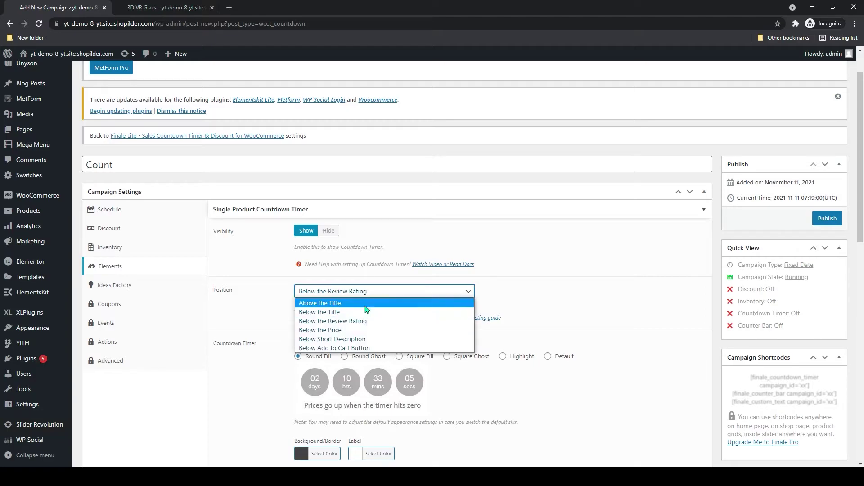
Set the timer position to Below the Price, preview each skin, and keep Round Fill.
click(383, 330)
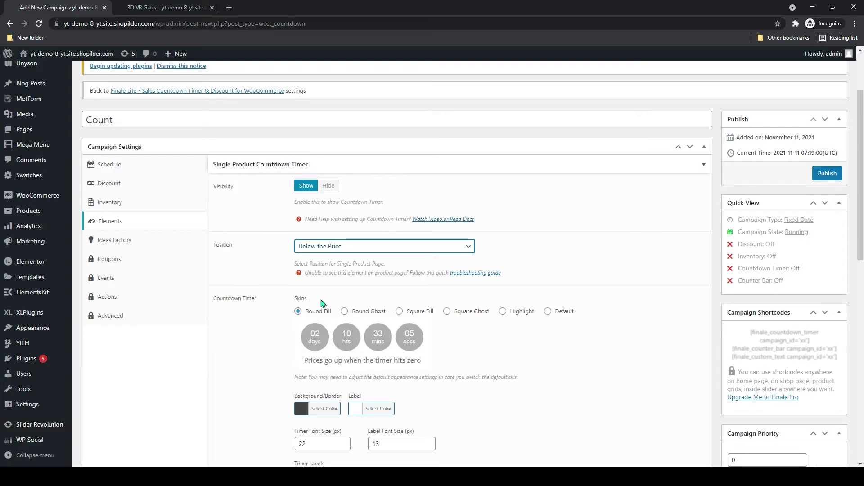
click(351, 311)
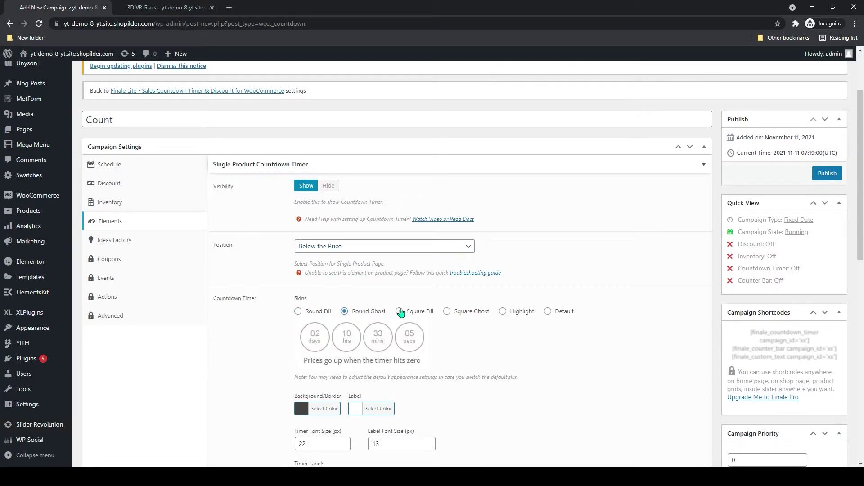
click(400, 312)
click(447, 312)
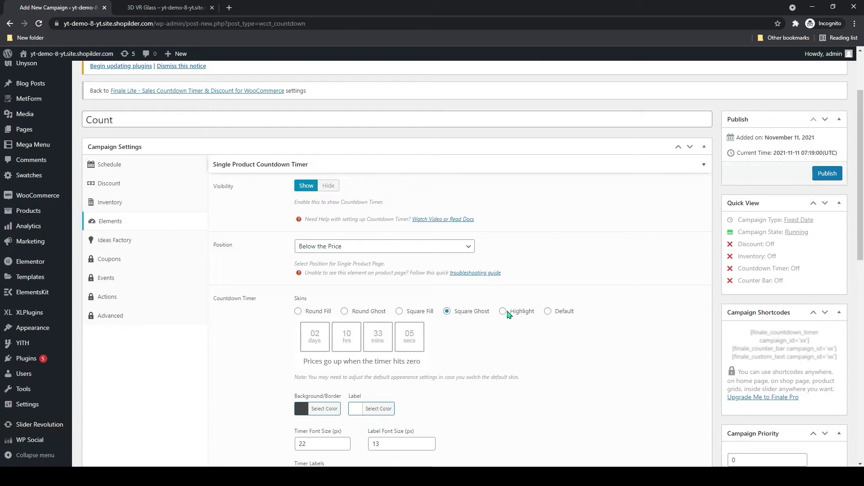
click(504, 312)
click(549, 312)
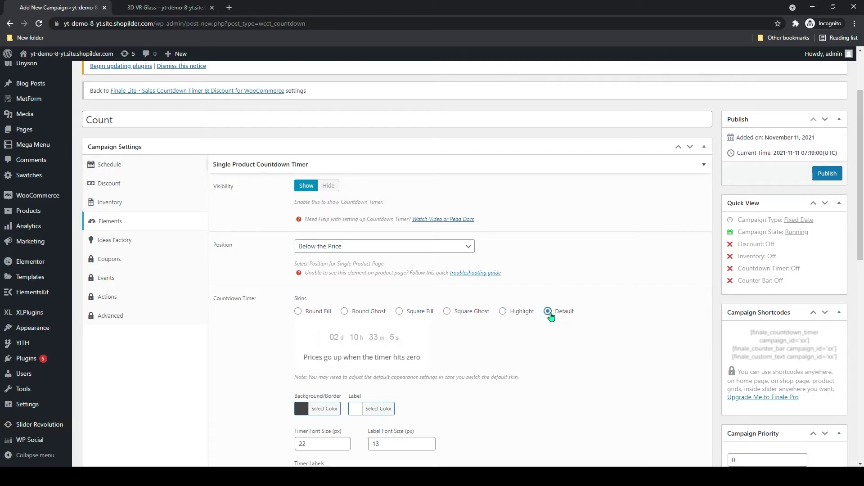
click(502, 312)
click(447, 311)
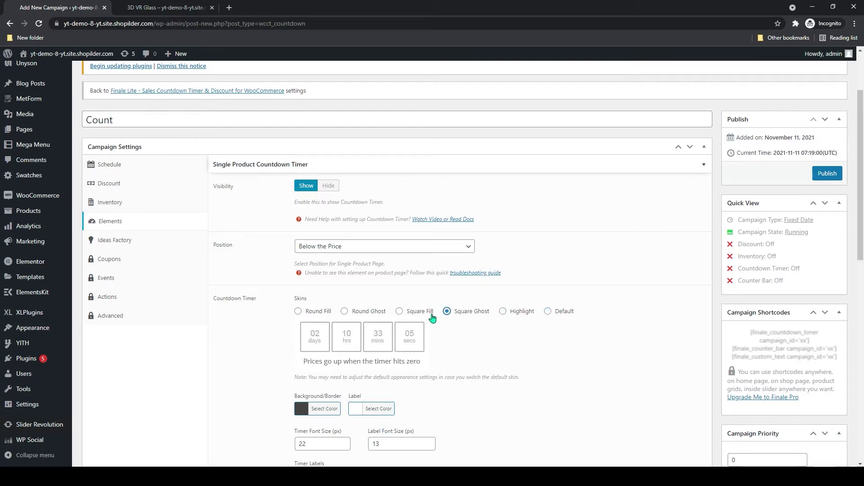
click(399, 311)
click(344, 311)
drag(305, 311, 310, 314)
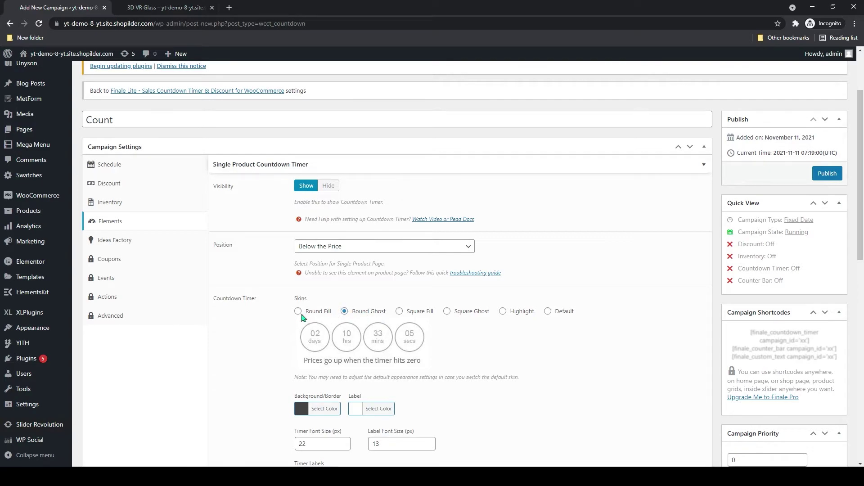
click(298, 312)
Change the countdown timer's background colour to green #26752d.
scroll(466, 315, down, 3)
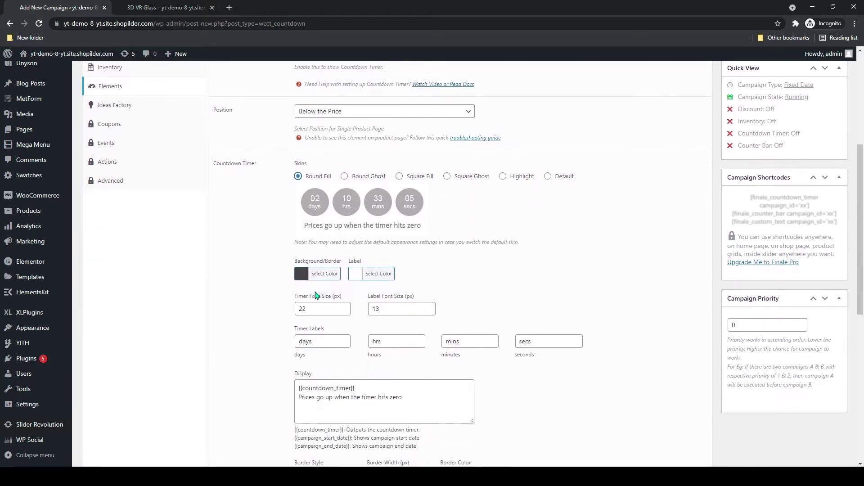
click(310, 273)
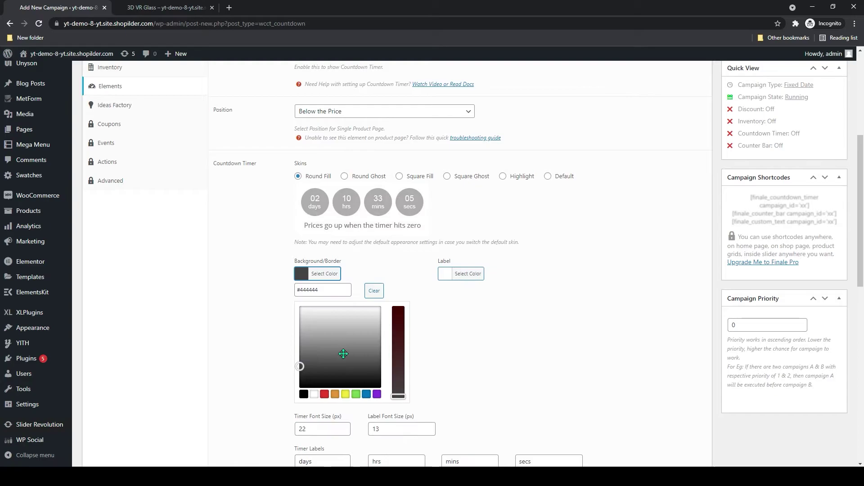
drag(344, 353, 311, 381)
drag(399, 396, 328, 350)
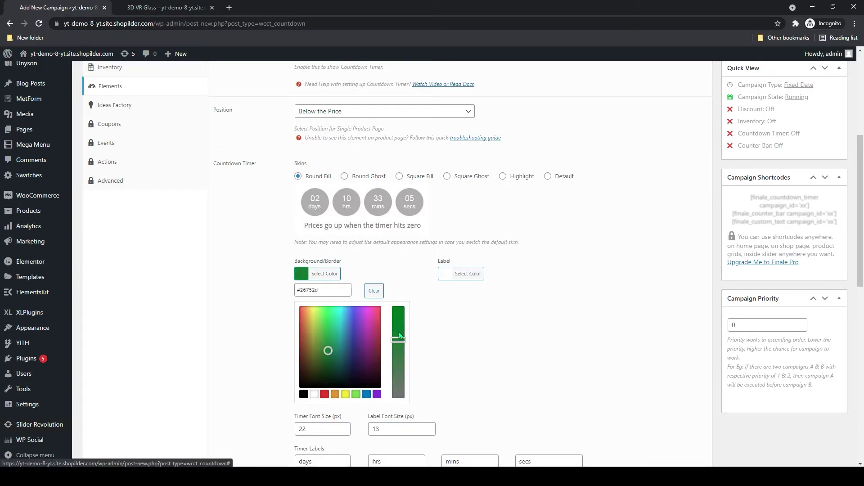
click(434, 324)
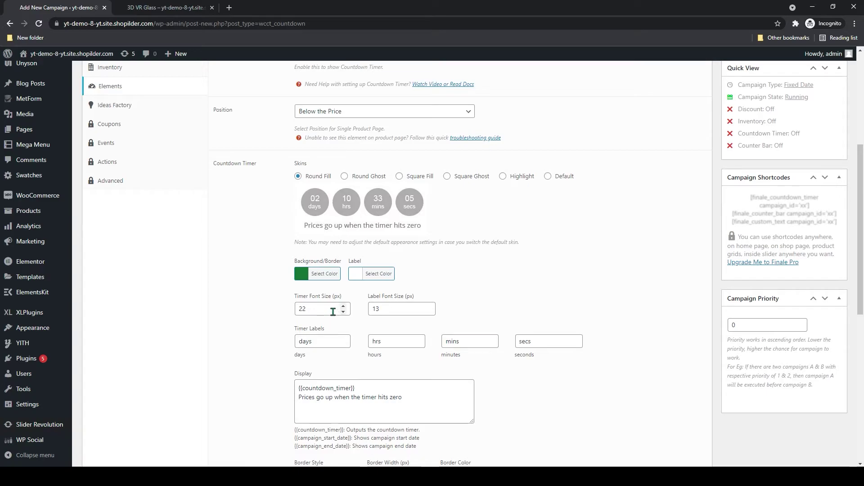
Scroll past the border and mobile-size settings to the Single Product Counter Bar section.
scroll(333, 311, down, 2)
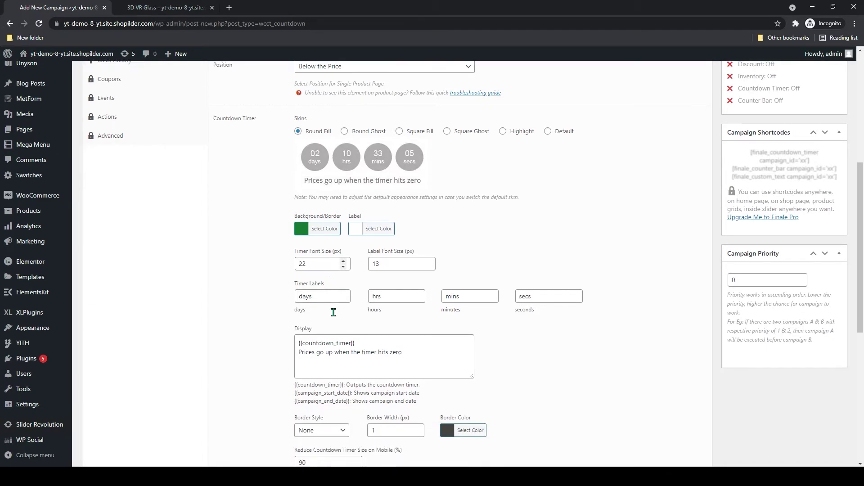
scroll(342, 309, down, 1)
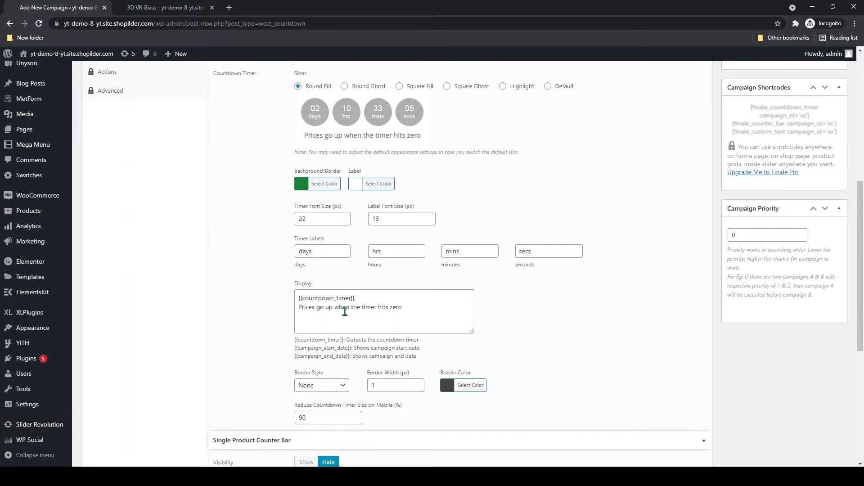
scroll(344, 312, down, 1)
scroll(344, 312, down, 3)
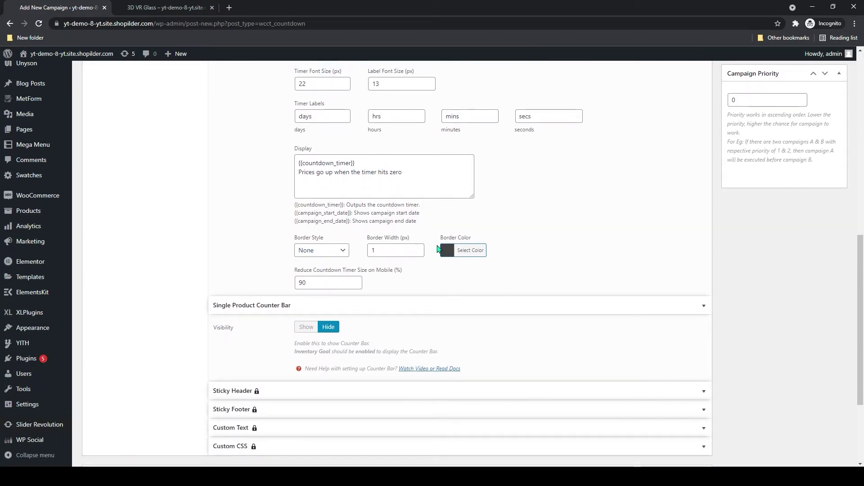
scroll(324, 314, down, 1)
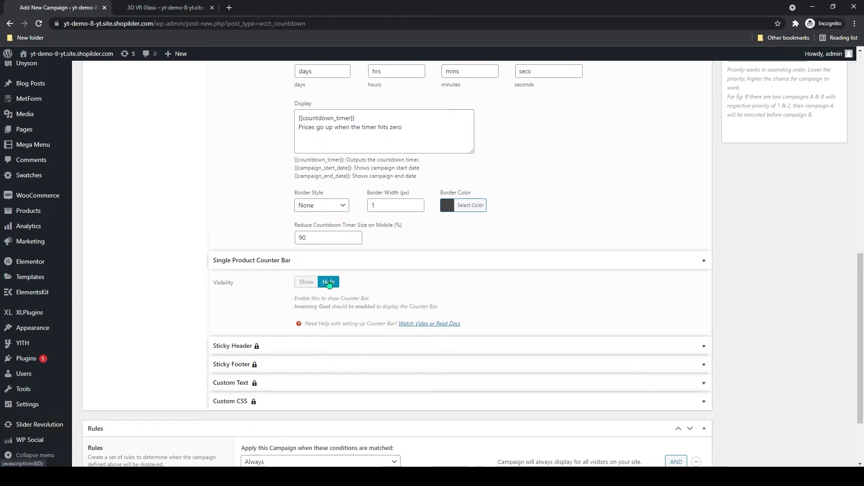
Show the single product counter bar with the second skin, positioned Below the Price.
click(310, 283)
scroll(344, 306, down, 1)
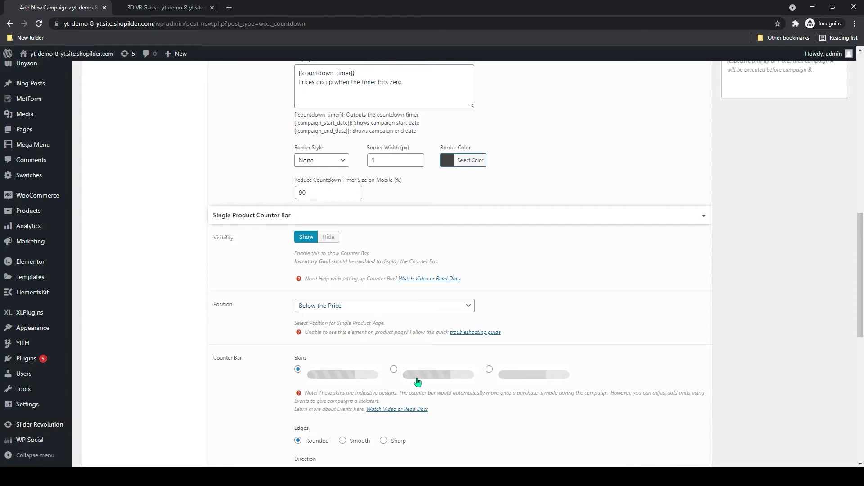
click(413, 375)
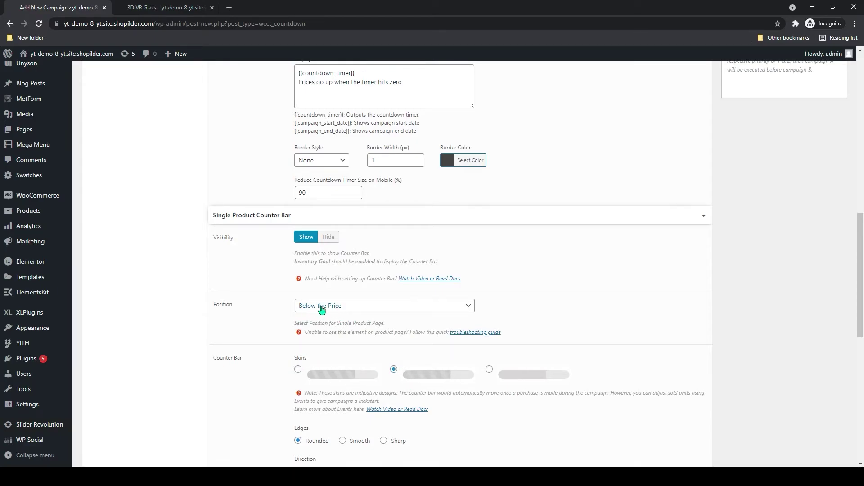
click(339, 303)
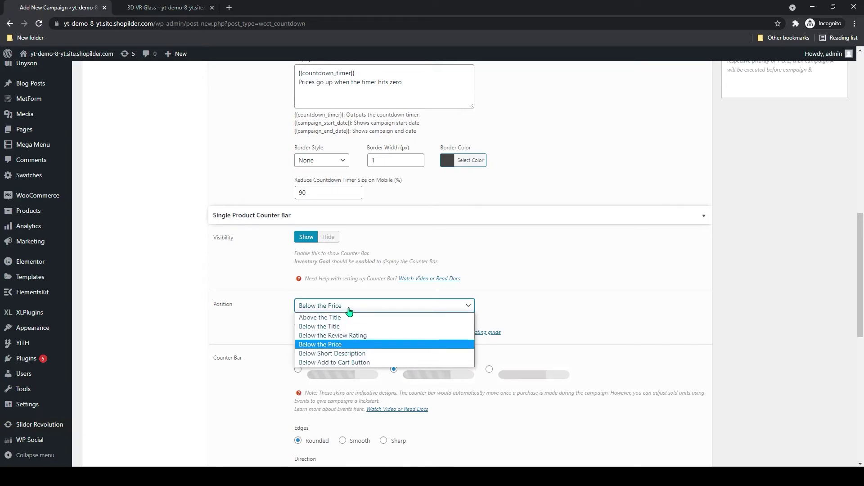
click(351, 306)
click(352, 307)
click(352, 309)
Set the counter bar edges to Rounded, keeping the second skin selected.
scroll(319, 353, down, 2)
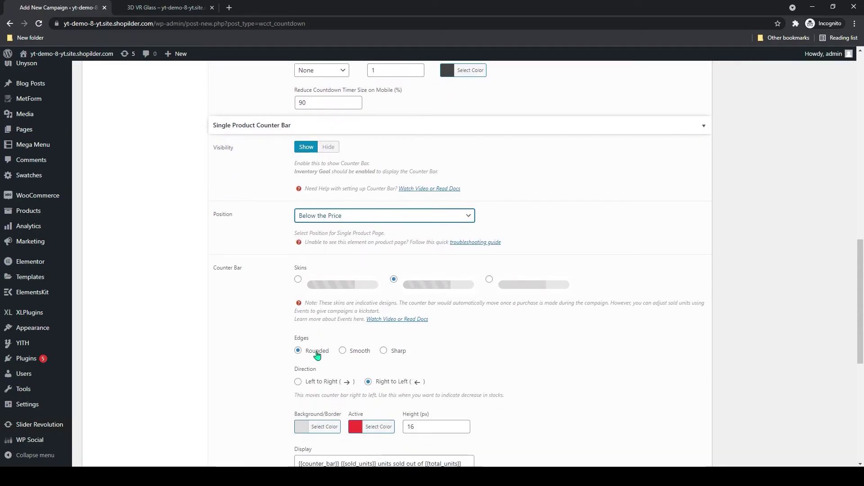
click(358, 351)
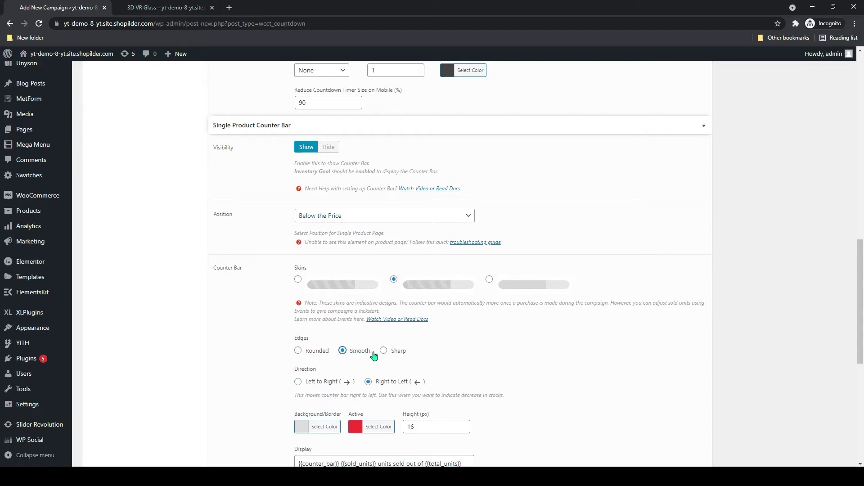
click(341, 350)
click(310, 351)
click(378, 284)
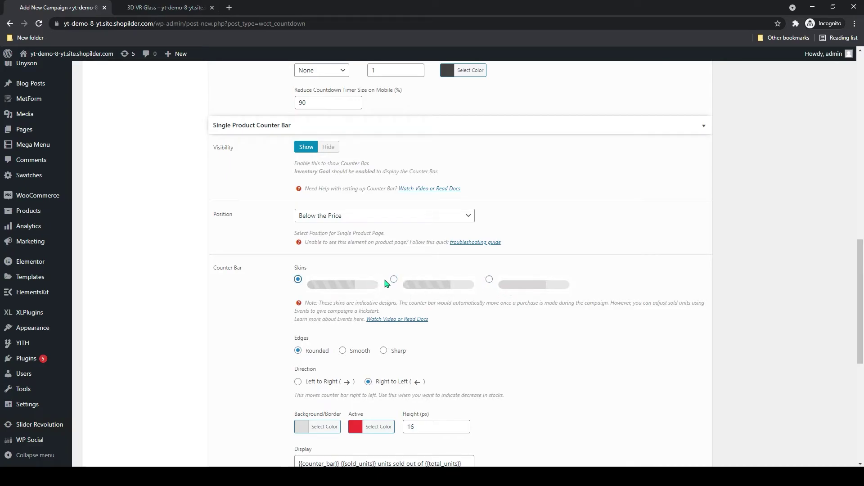
click(445, 285)
Set the counter bar direction to Left to Right.
scroll(367, 362, down, 2)
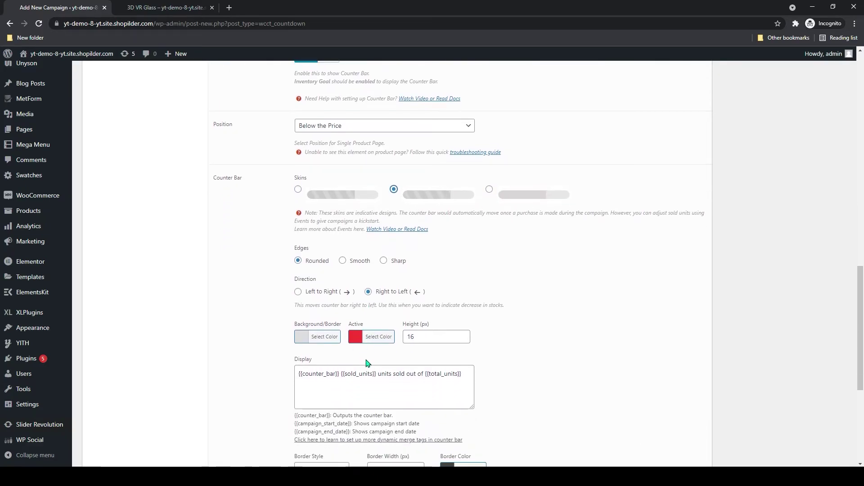
click(298, 291)
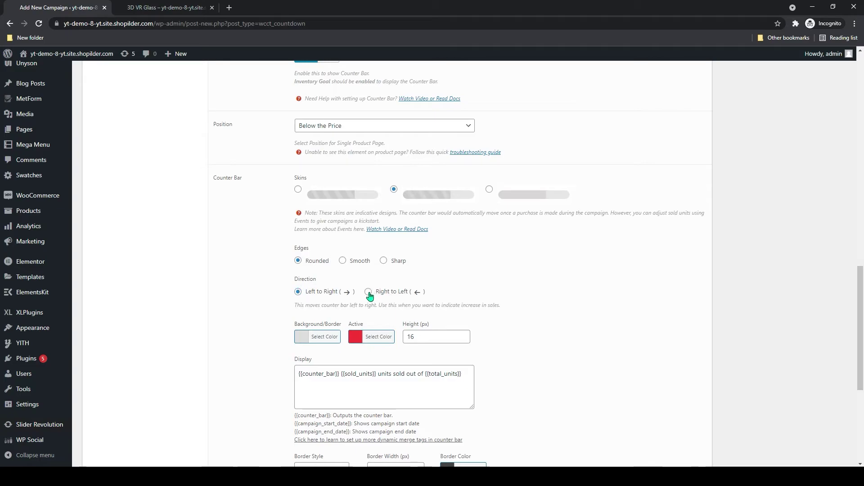
click(368, 292)
click(312, 293)
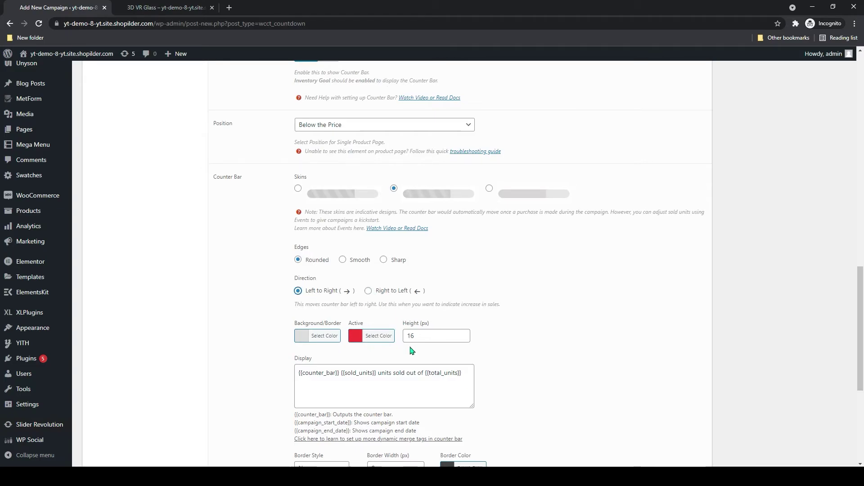
scroll(410, 350, down, 3)
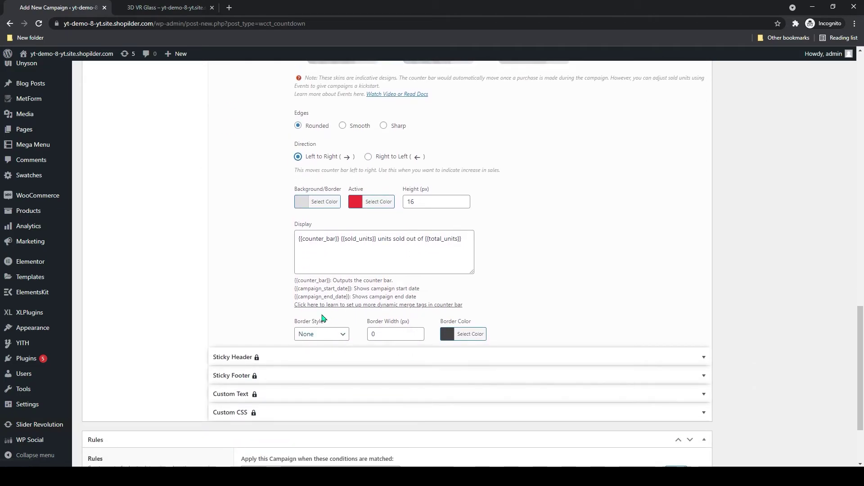
Set the Count campaign's priority to 1.
scroll(377, 360, up, 10)
scroll(385, 425, up, 7)
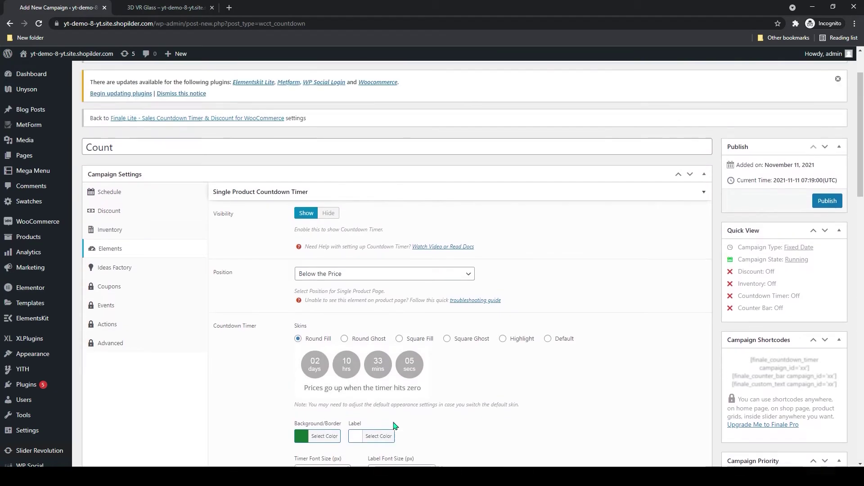
scroll(787, 299, down, 5)
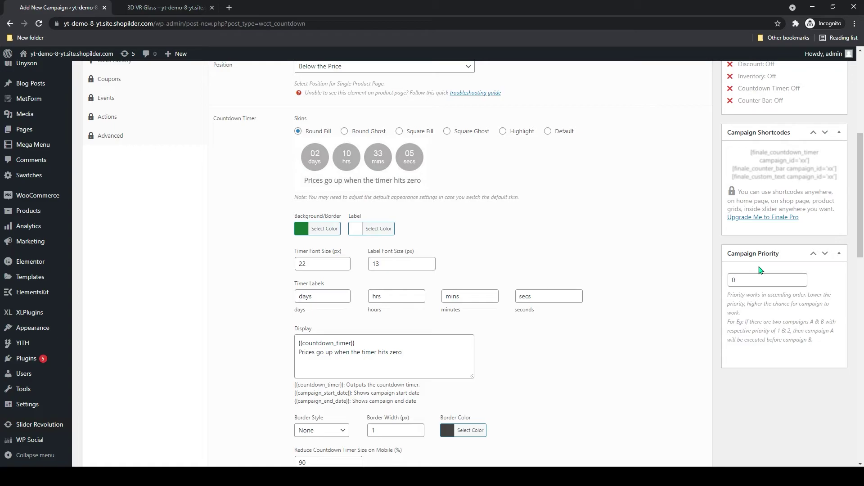
click(770, 286)
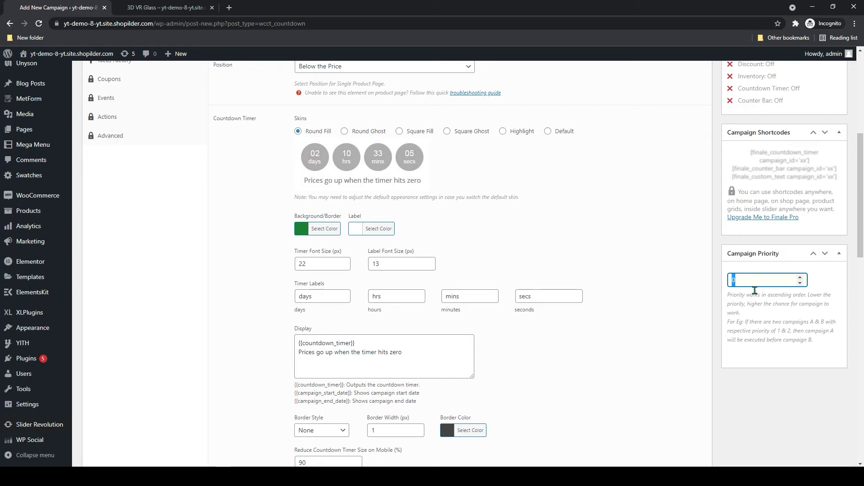
text(1)
Publish the Count campaign, then return to the 3D VR Glass product page.
scroll(206, 280, up, 6)
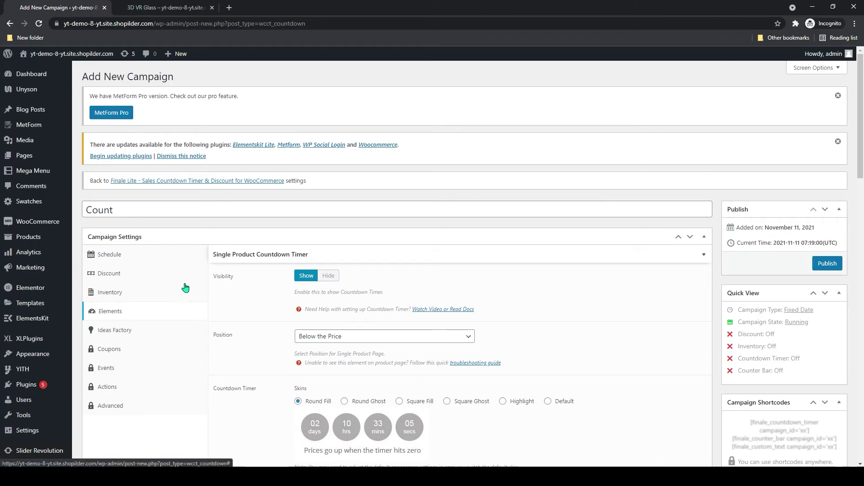
click(144, 332)
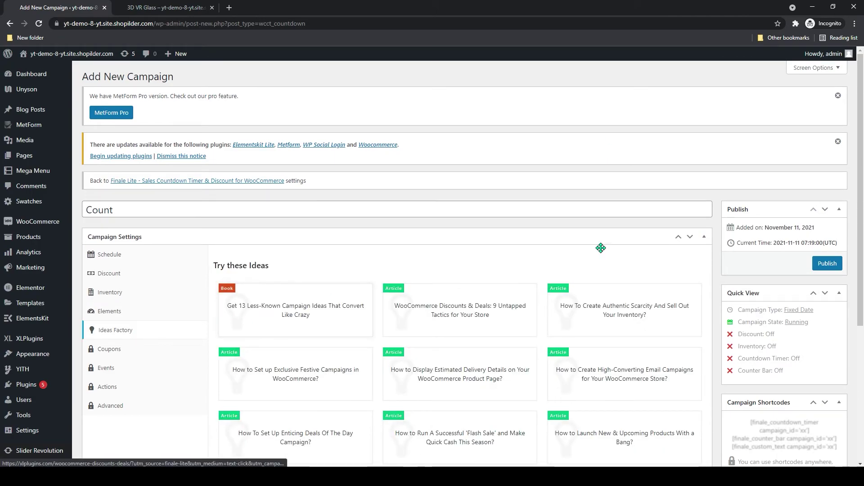
click(838, 265)
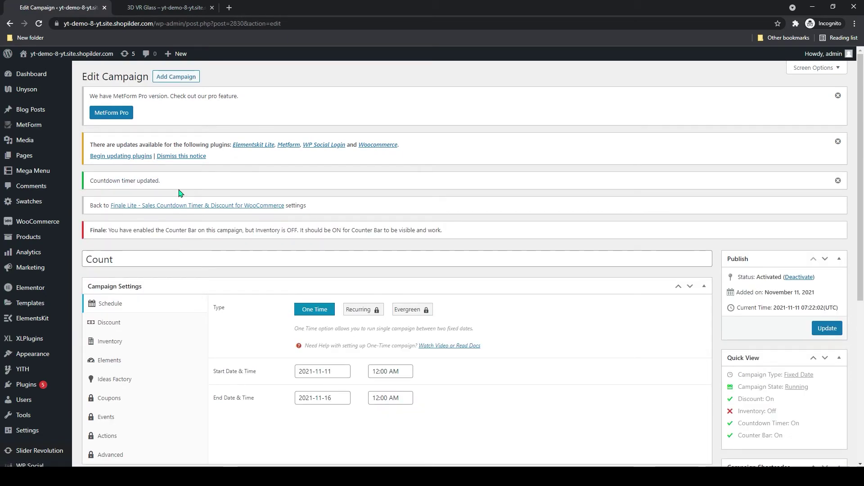
click(165, 8)
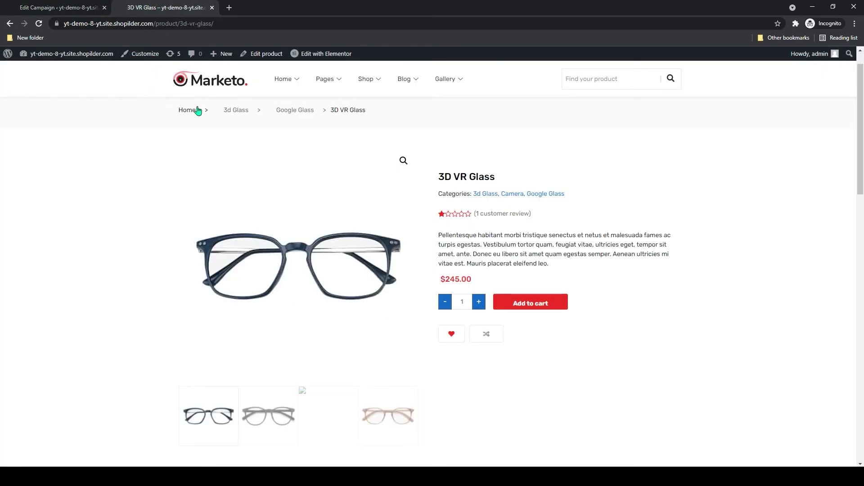
Reload the 3D VR Glass product page to check for the countdown timer.
click(39, 24)
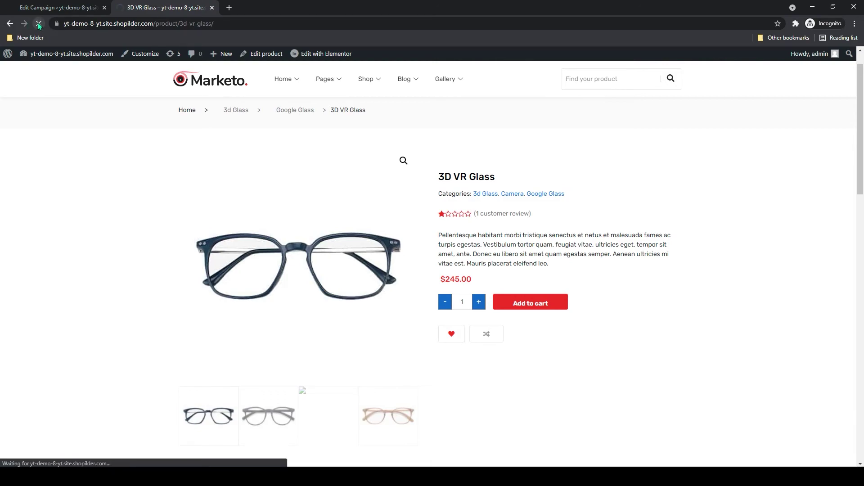